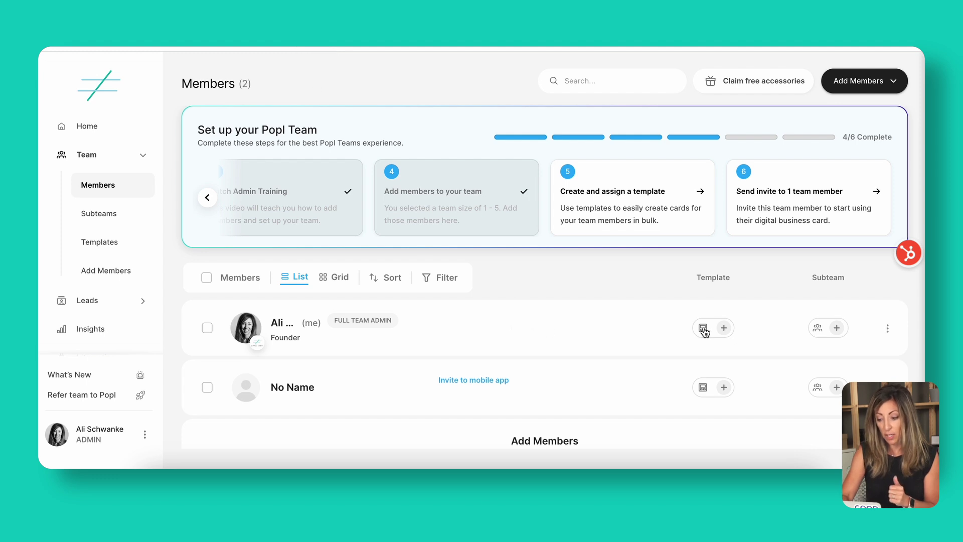
- Open the team admin's card editor and scroll through its About details beside the live preview
left_click(295, 322)
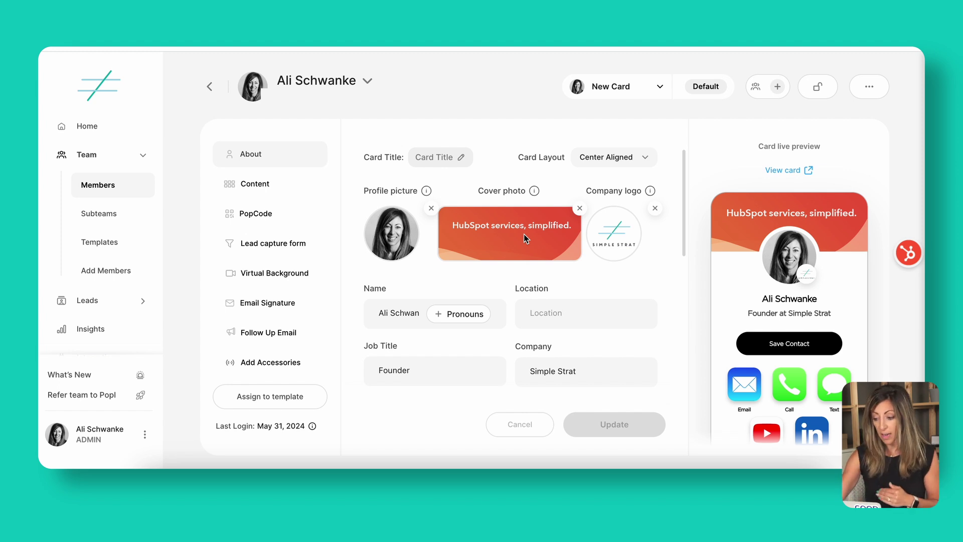
scroll(855, 223, "down", 1)
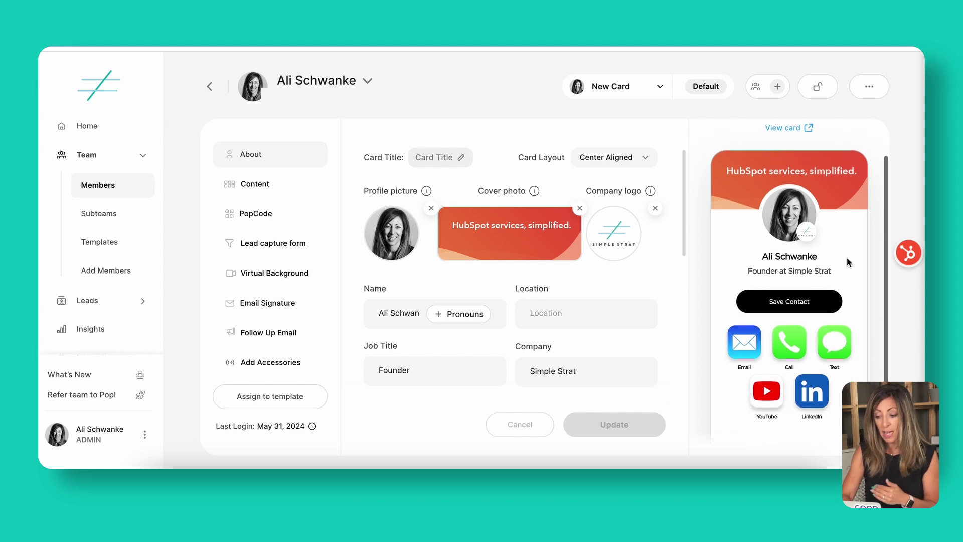
left_click(637, 160)
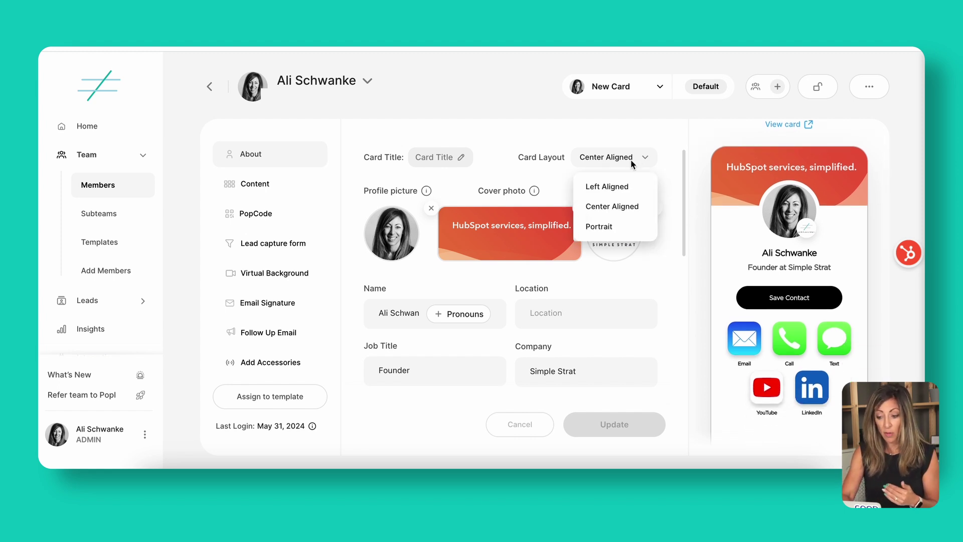
left_click(610, 227)
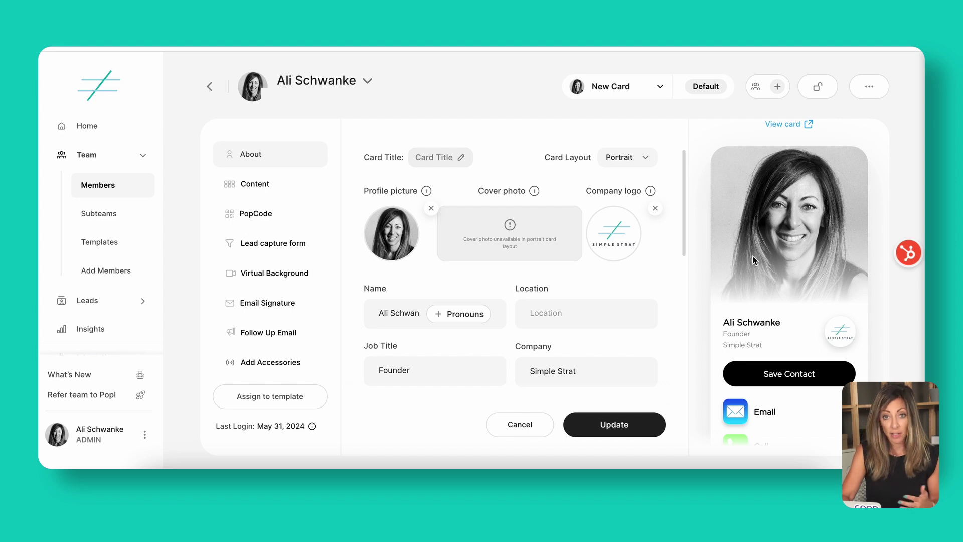
left_click(651, 159)
left_click(616, 205)
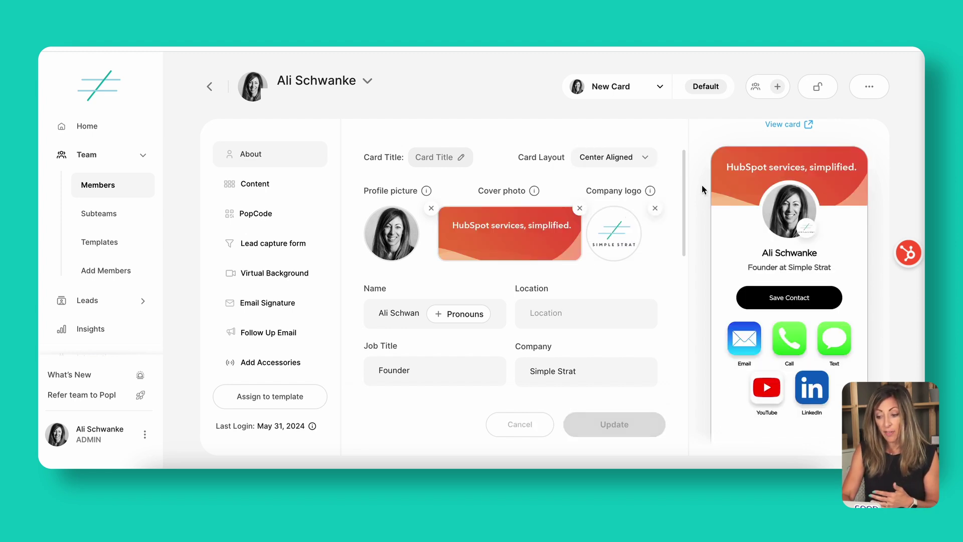
left_click(615, 167)
left_click(616, 186)
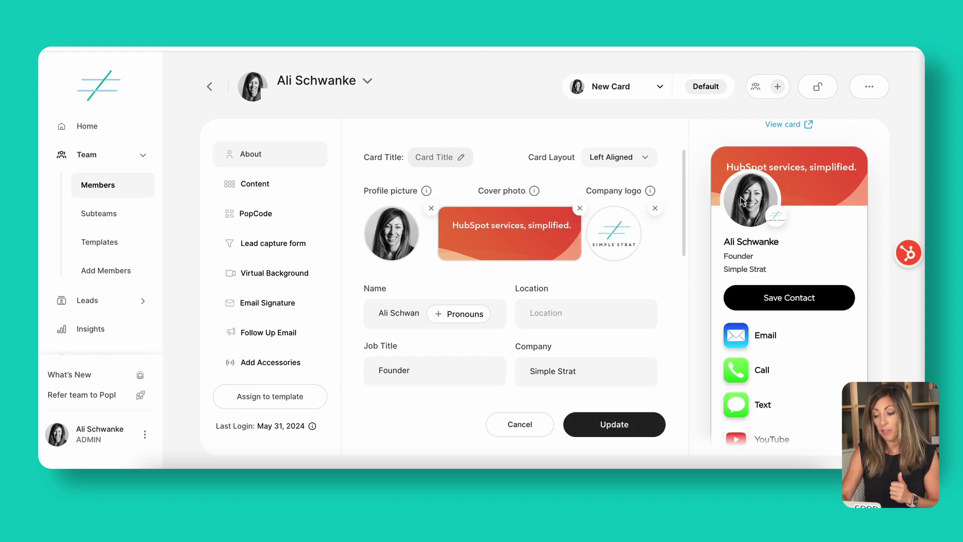
left_click(637, 161)
left_click(624, 204)
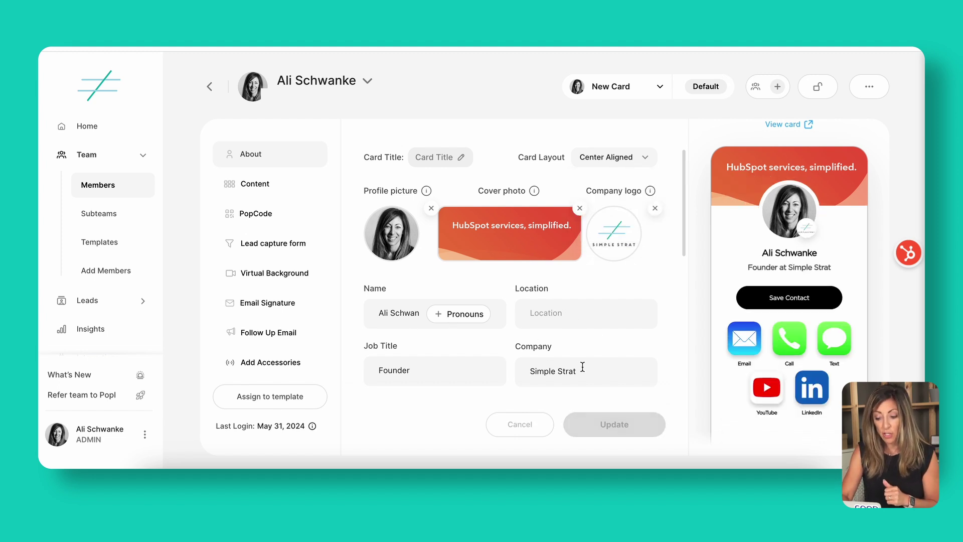
- Try an orange theme with coloured link icons, revert to white, then show the Content links
scroll(582, 367, "down", 1)
scroll(539, 338, "down", 1)
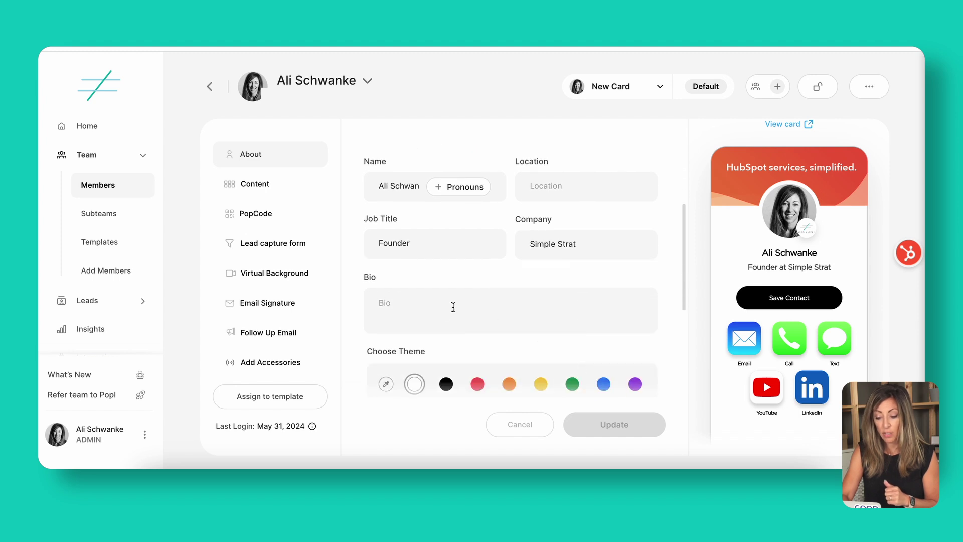
scroll(473, 331, "down", 2)
left_click(510, 254)
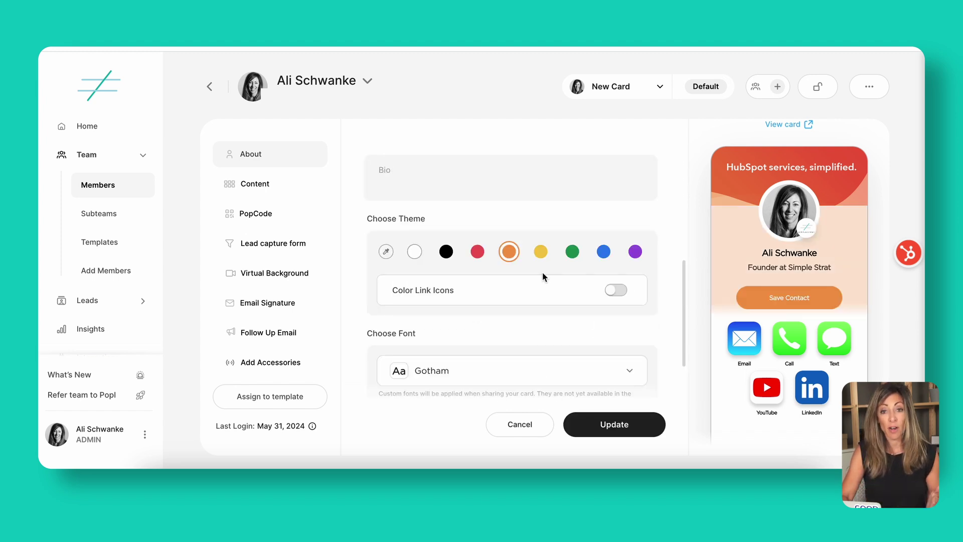
left_click(620, 291)
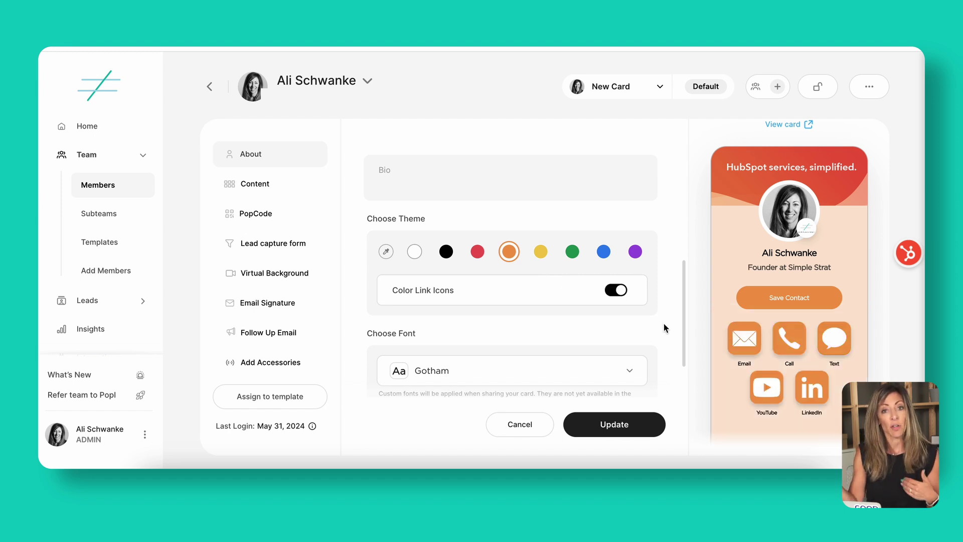
left_click(616, 290)
left_click(415, 252)
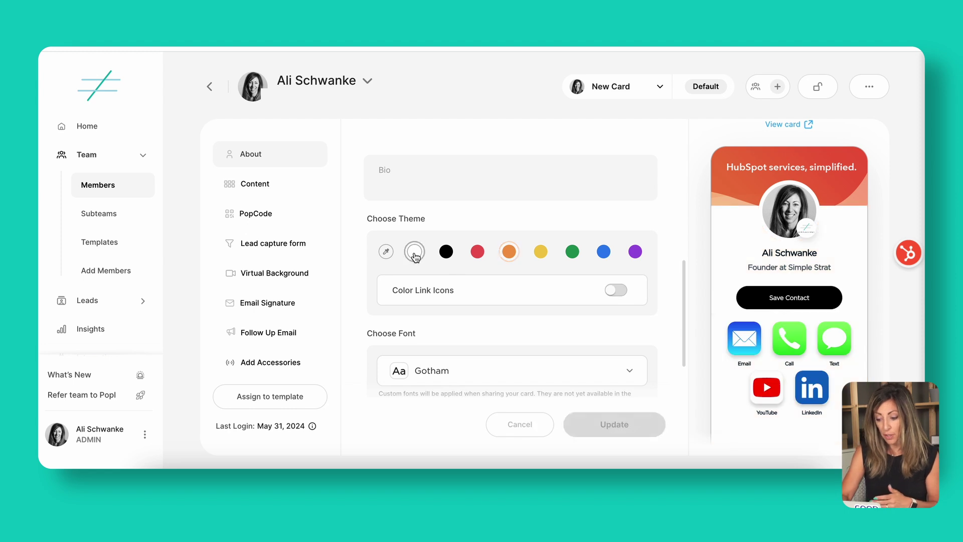
scroll(462, 260, "up", 4)
left_click(264, 191)
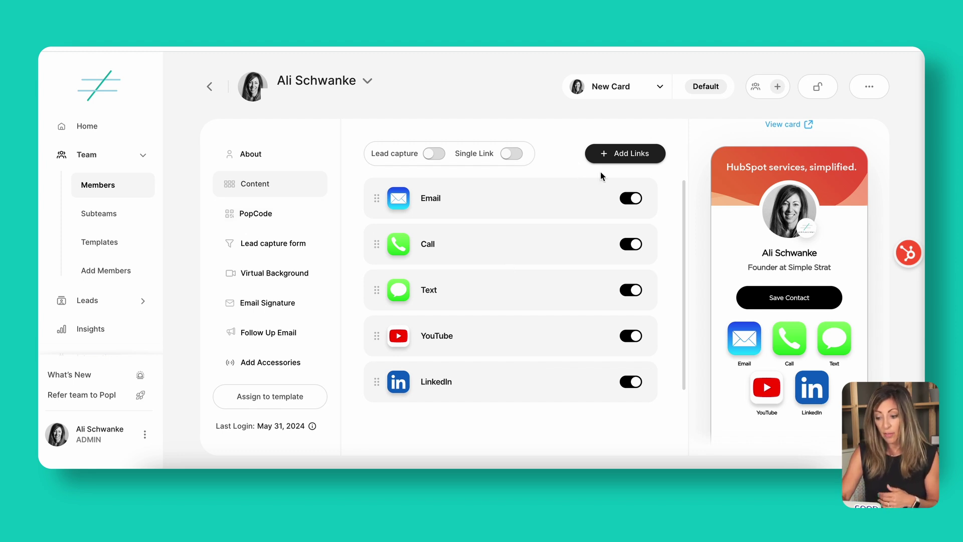
- Browse the Add Links catalogue without adding anything, then bring up the card's PopCode settings
left_click(614, 157)
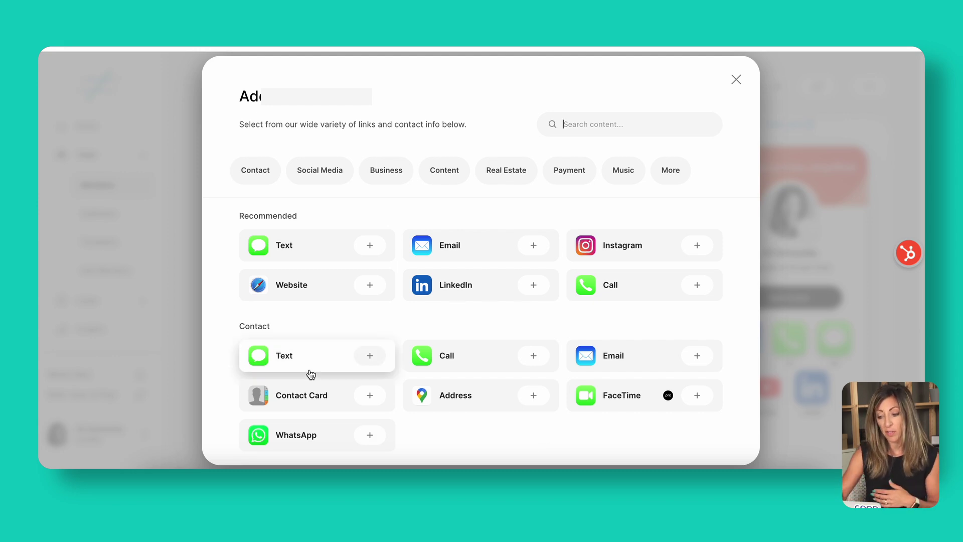
left_click(737, 81)
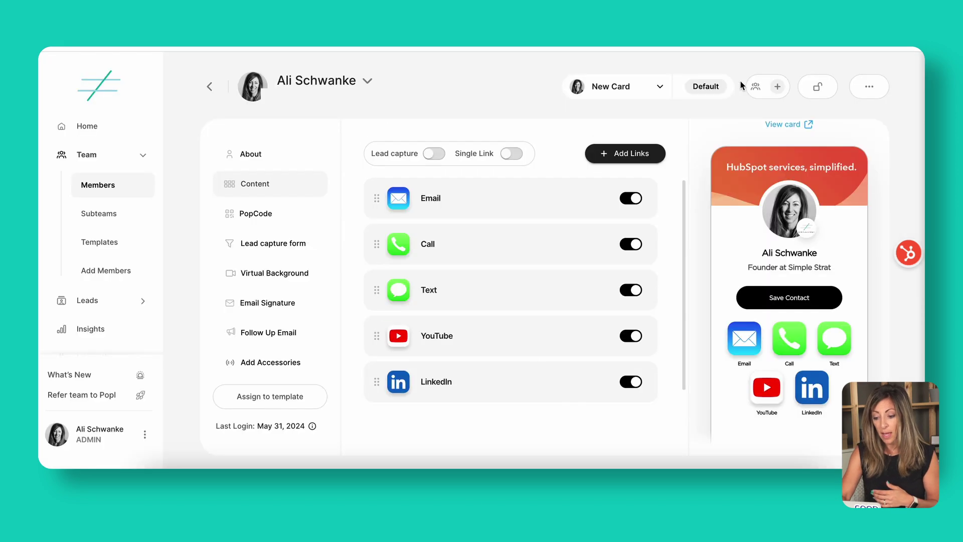
left_click(277, 216)
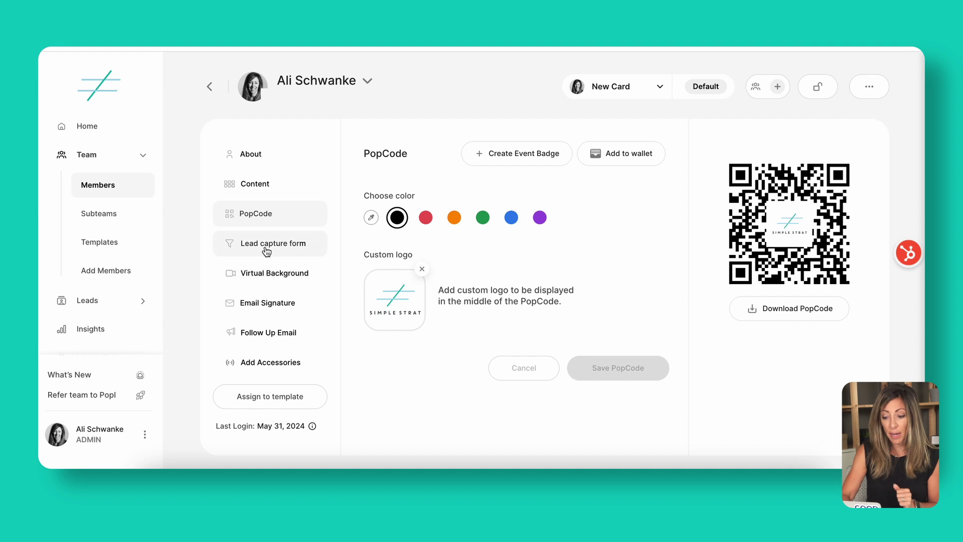
- Show the lead capture form settings with Name, required Email and Mobile Phone fields
left_click(271, 243)
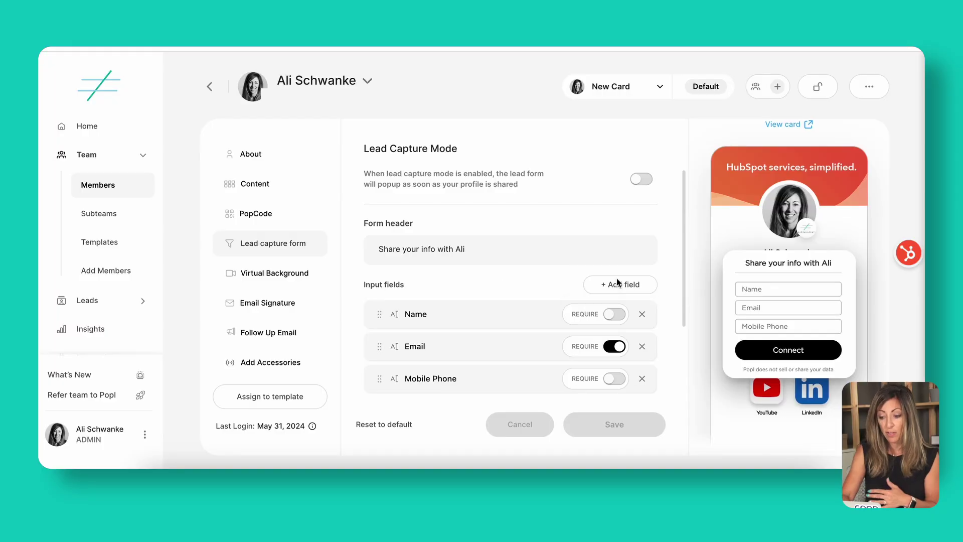
left_click(618, 284)
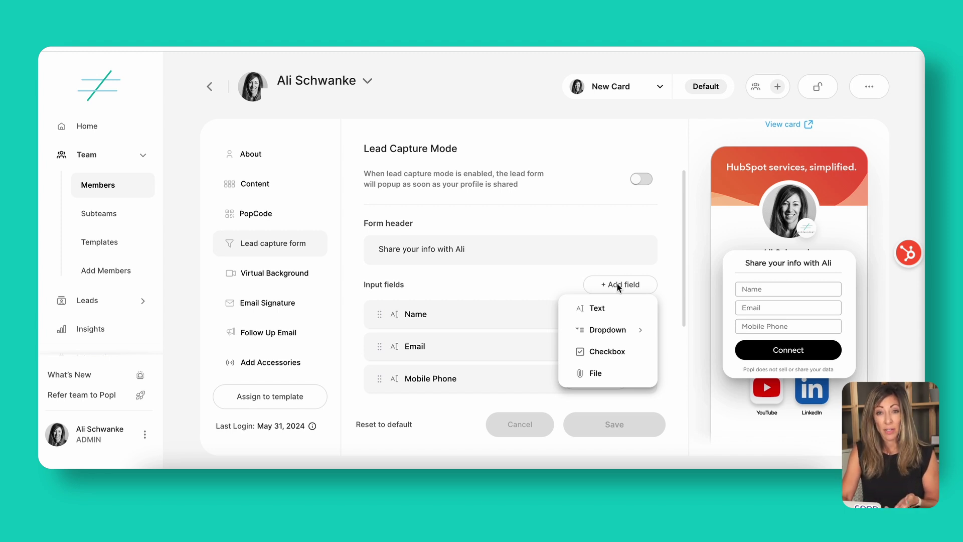
left_click(617, 284)
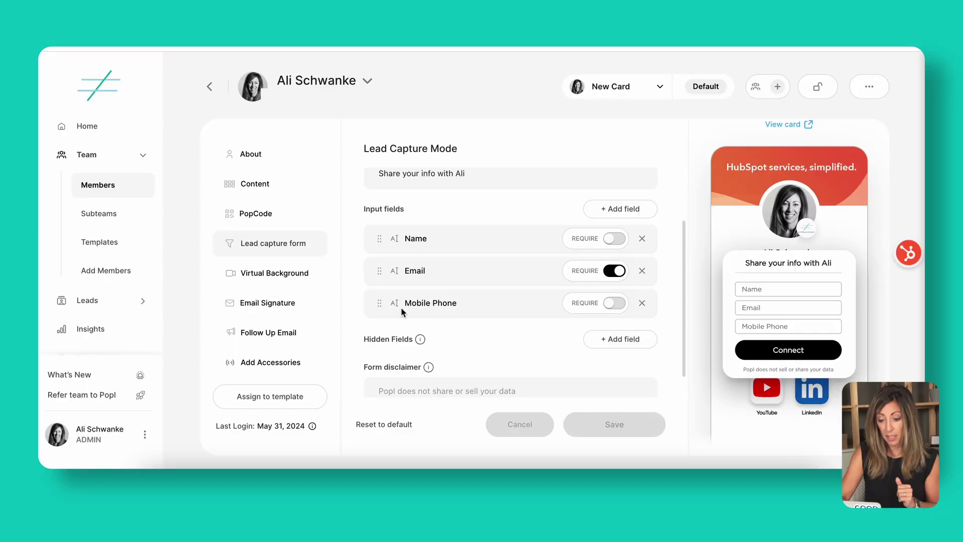
- Switch the card editor to its Virtual Background settings
left_click(294, 273)
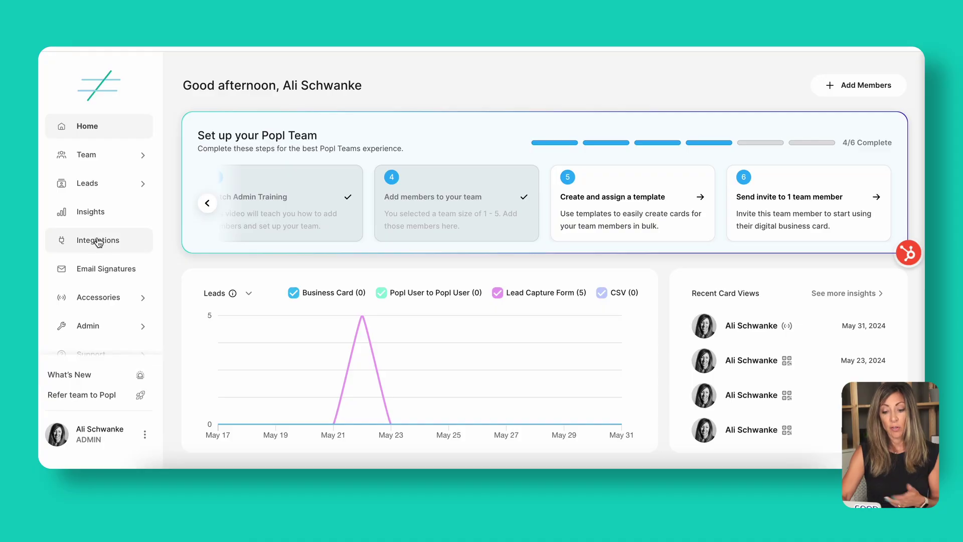
- From the Integrations page, open the connected HubSpot integration's configuration
left_click(99, 242)
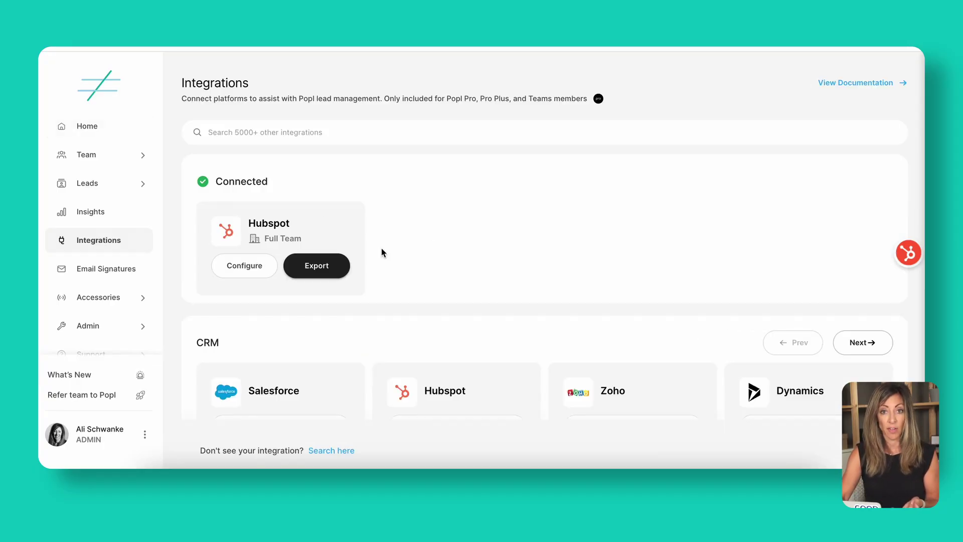
scroll(591, 315, "down", 5)
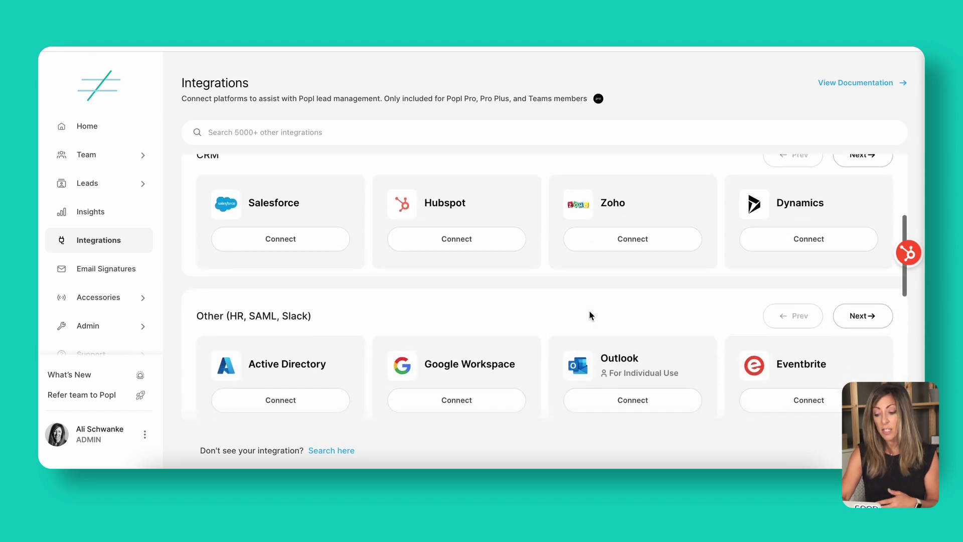
scroll(591, 315, "up", 3)
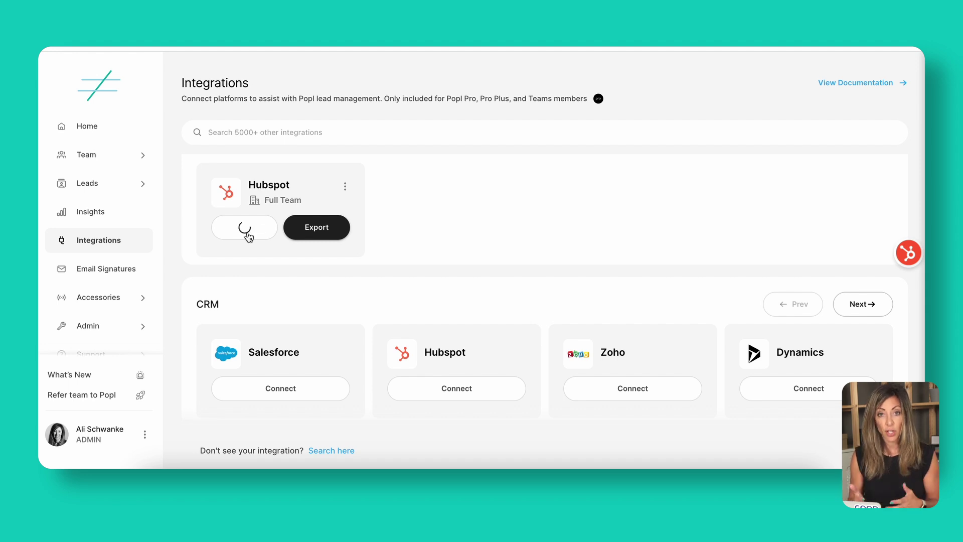
left_click(248, 229)
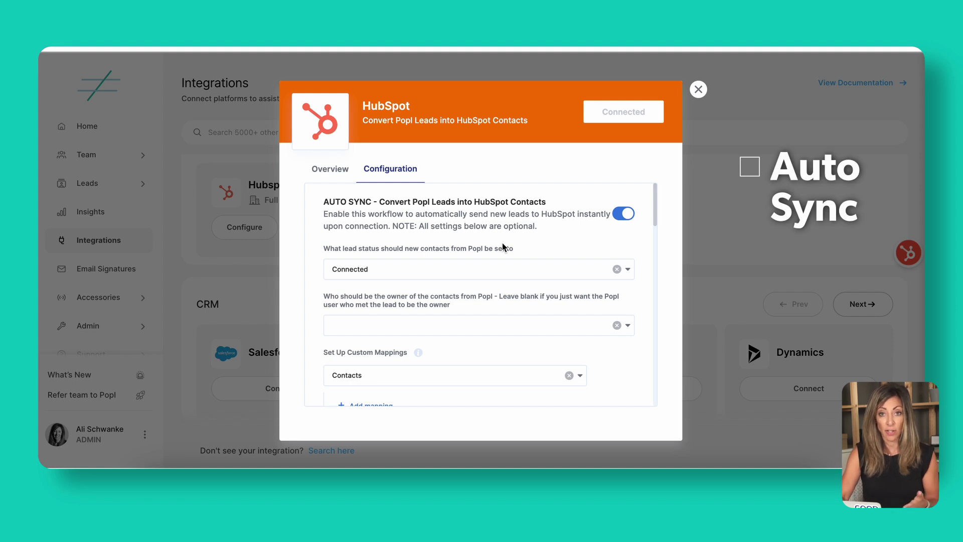
scroll(565, 249, "down", 10)
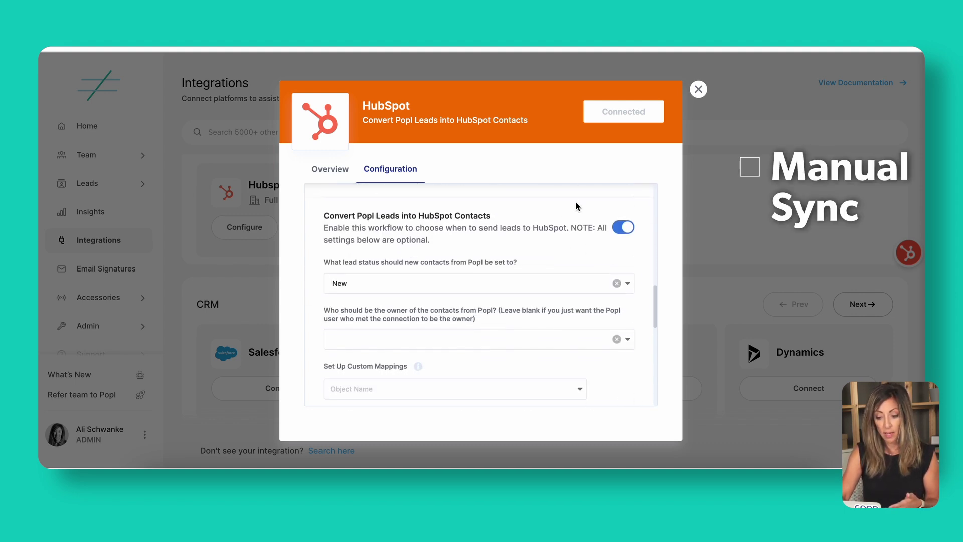
scroll(457, 296, "up", 5)
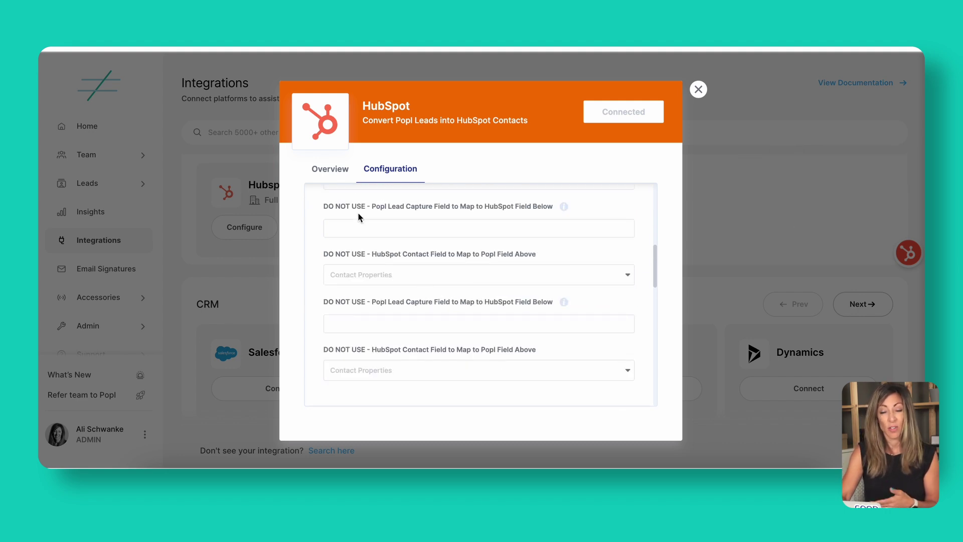
scroll(426, 249, "up", 5)
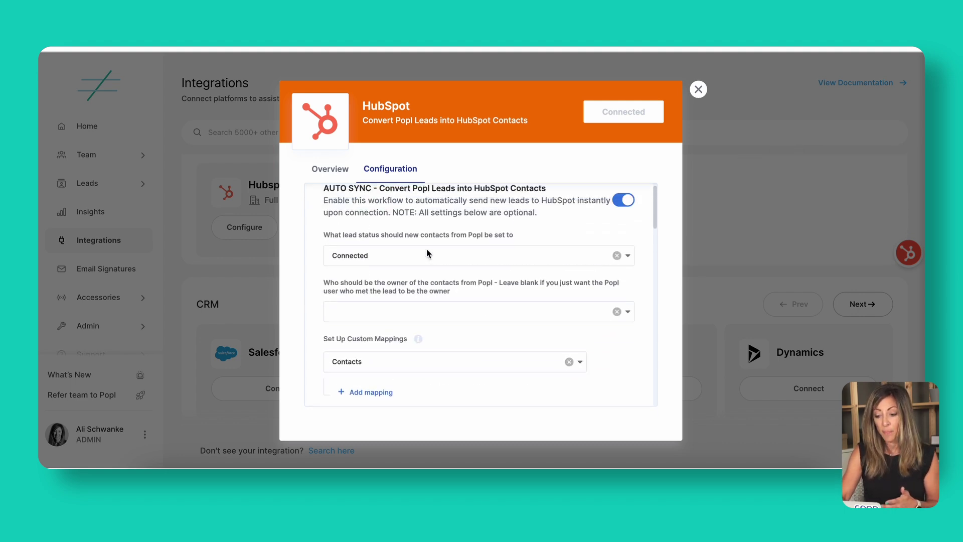